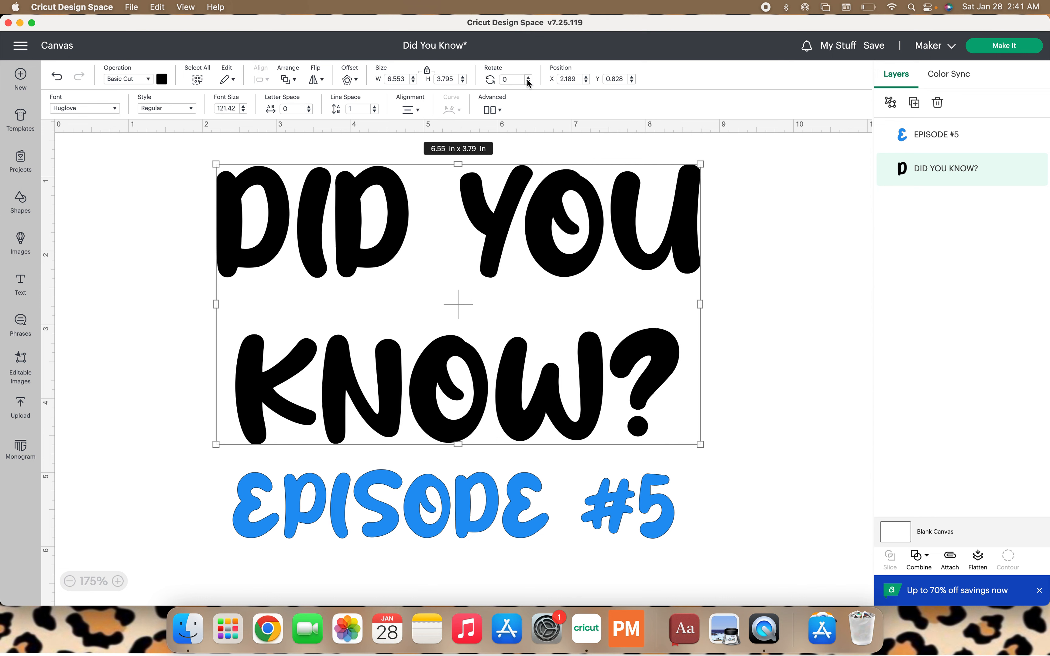
# Rotate the DID YOU KNOW? text to 45 degrees, then undo the rotation.
pyautogui.click(499, 80)
pyautogui.press('Return')
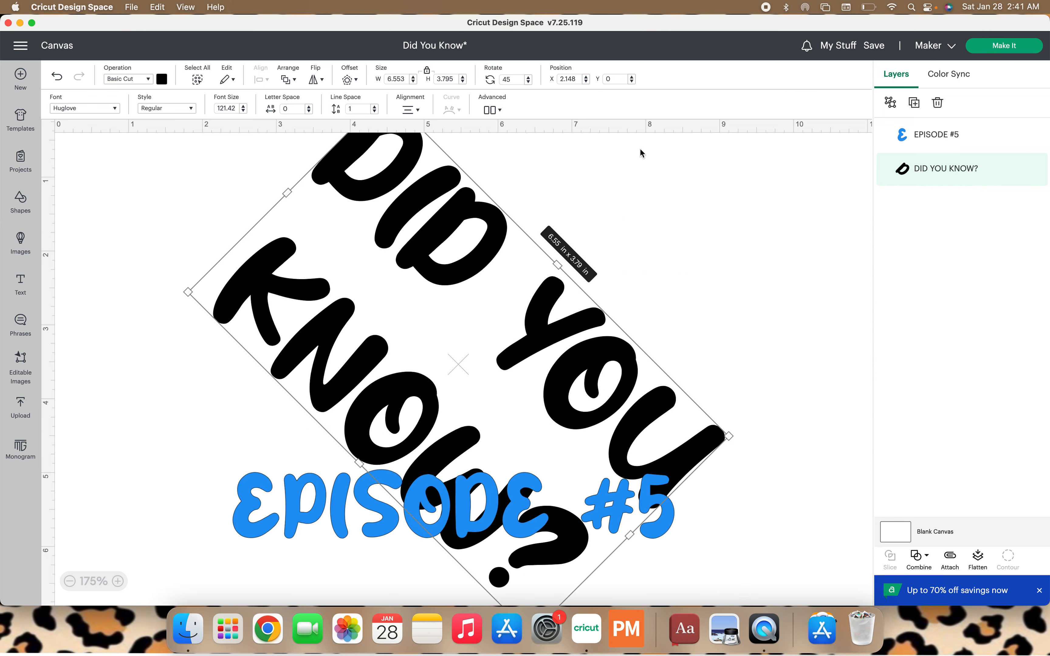
pyautogui.click(58, 76)
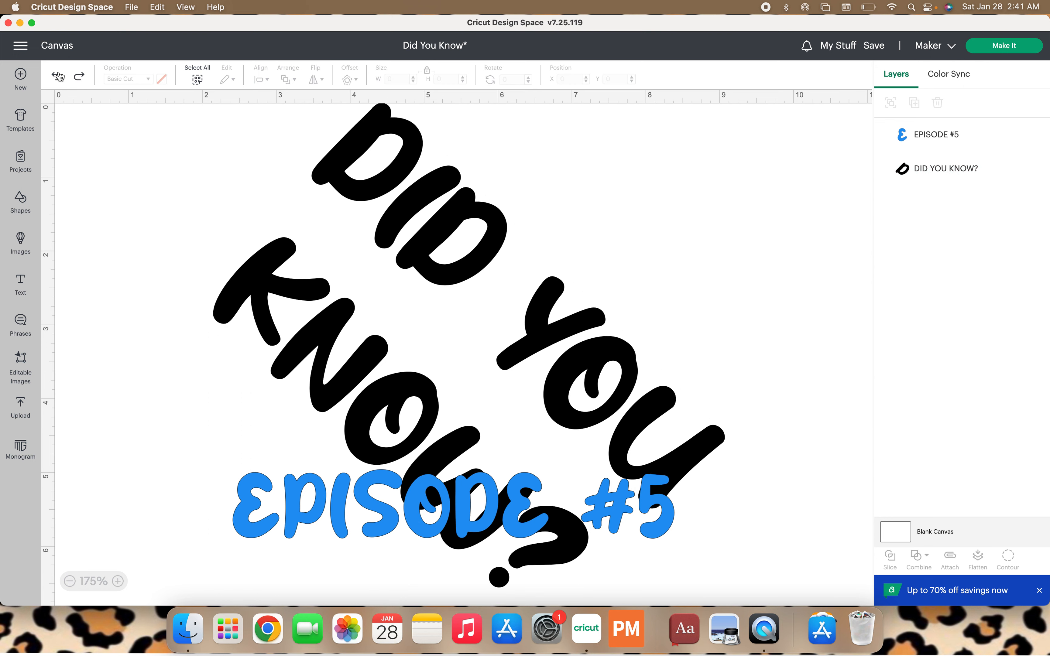
pyautogui.click(58, 76)
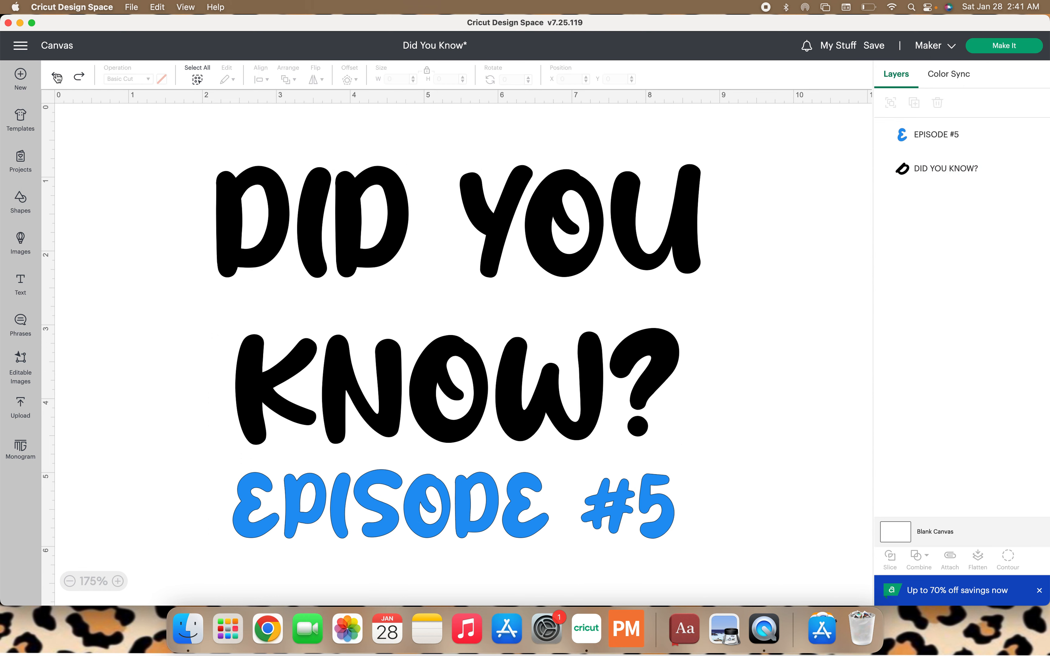
# Select the DID YOU KNOW? text, turn it freely with its rotation handle, then undo the turn.
pyautogui.click(609, 225)
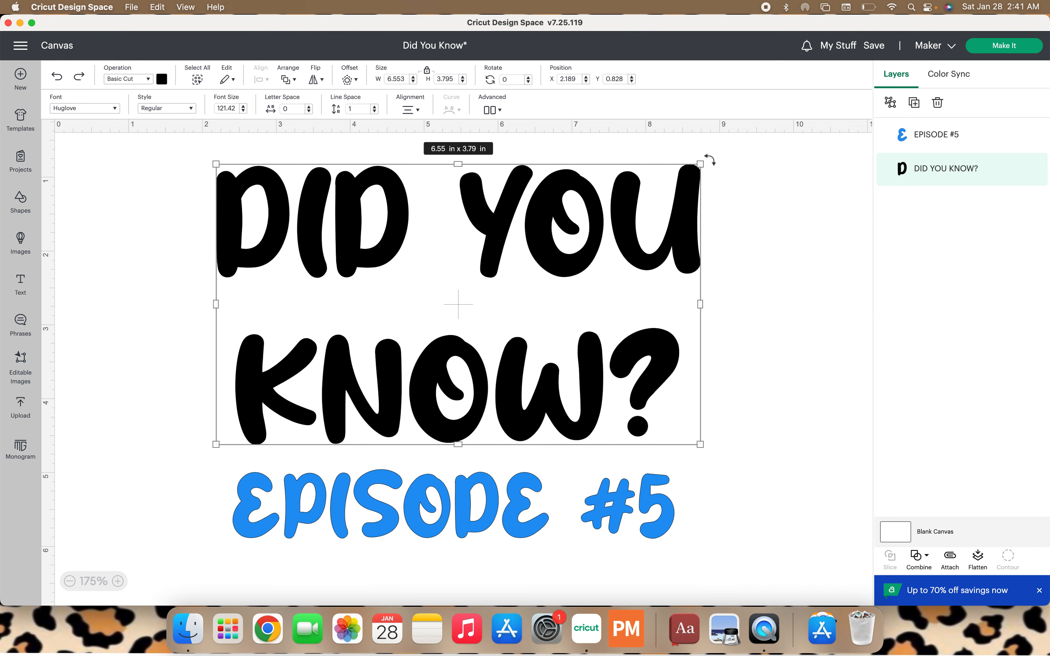
pyautogui.moveTo(709, 160)
pyautogui.mouseDown()
pyautogui.moveTo(677, 129)
pyautogui.moveTo(727, 181)
pyautogui.moveTo(727, 172)
pyautogui.mouseUp()
pyautogui.click(56, 76)
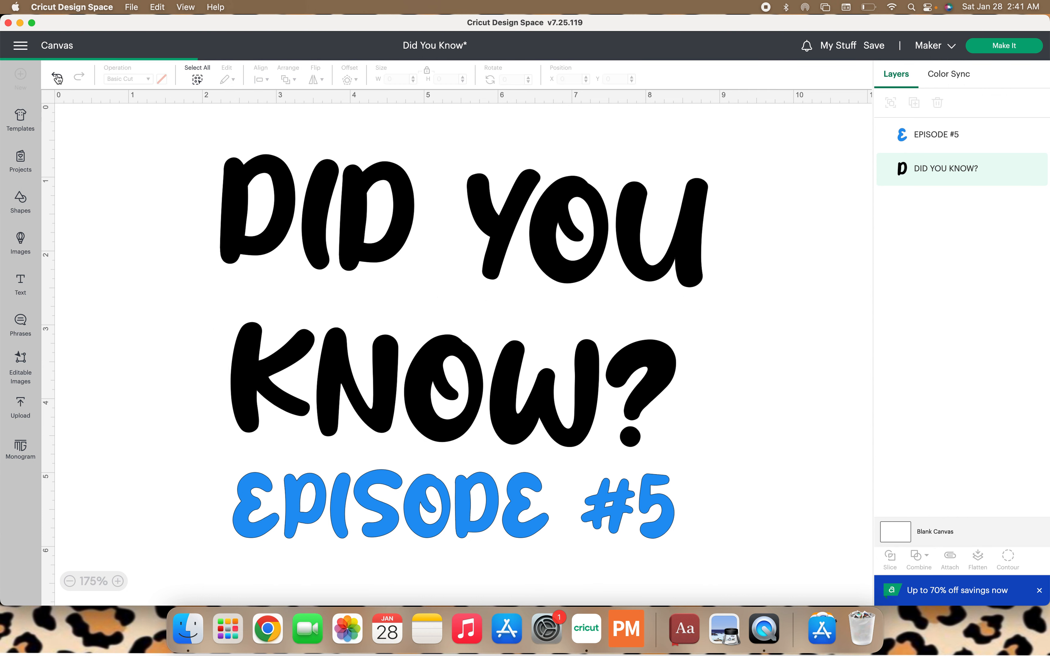
# Zoom out to 125% and move both text layers together toward the middle of the canvas.
pyautogui.click(218, 179)
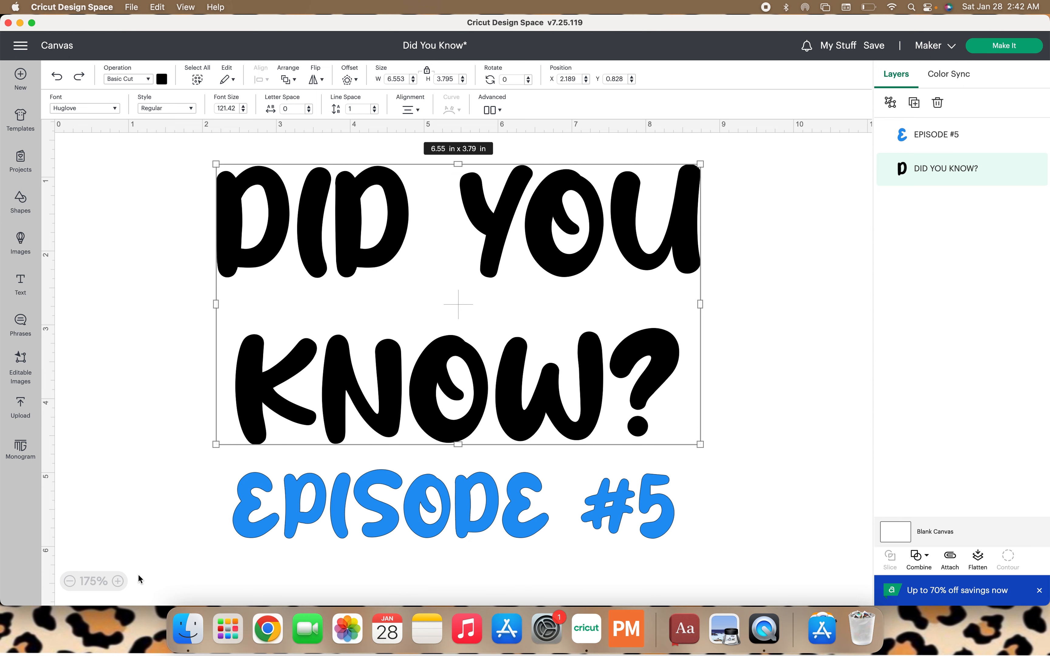
pyautogui.click(70, 582)
pyautogui.click(70, 581)
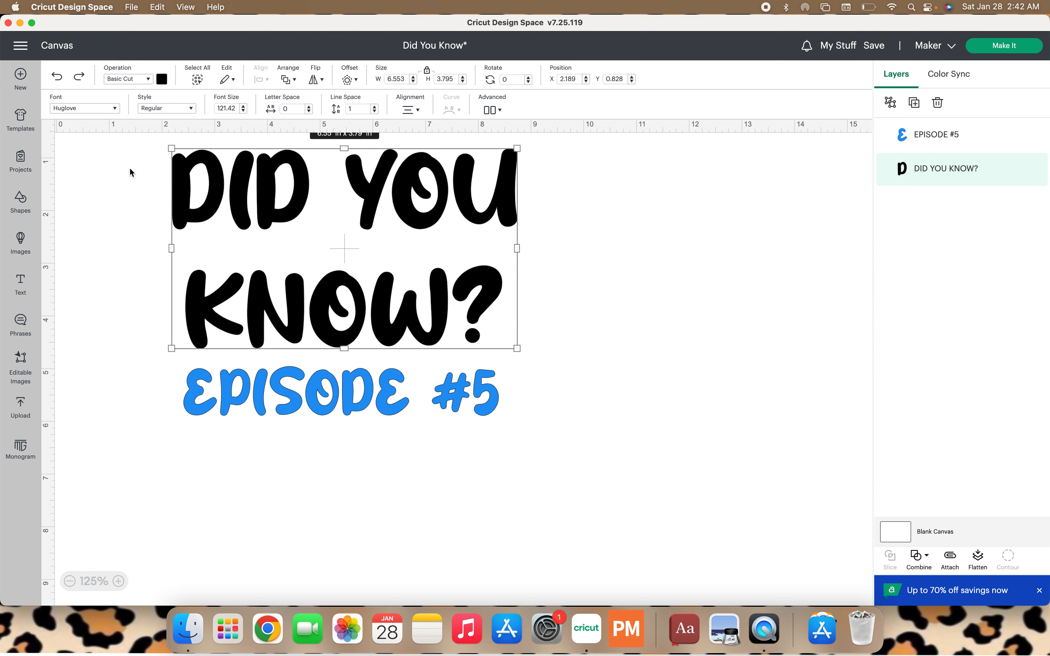
pyautogui.moveTo(129, 168); pyautogui.dragTo(481, 398)
pyautogui.moveTo(445, 270); pyautogui.dragTo(569, 303)
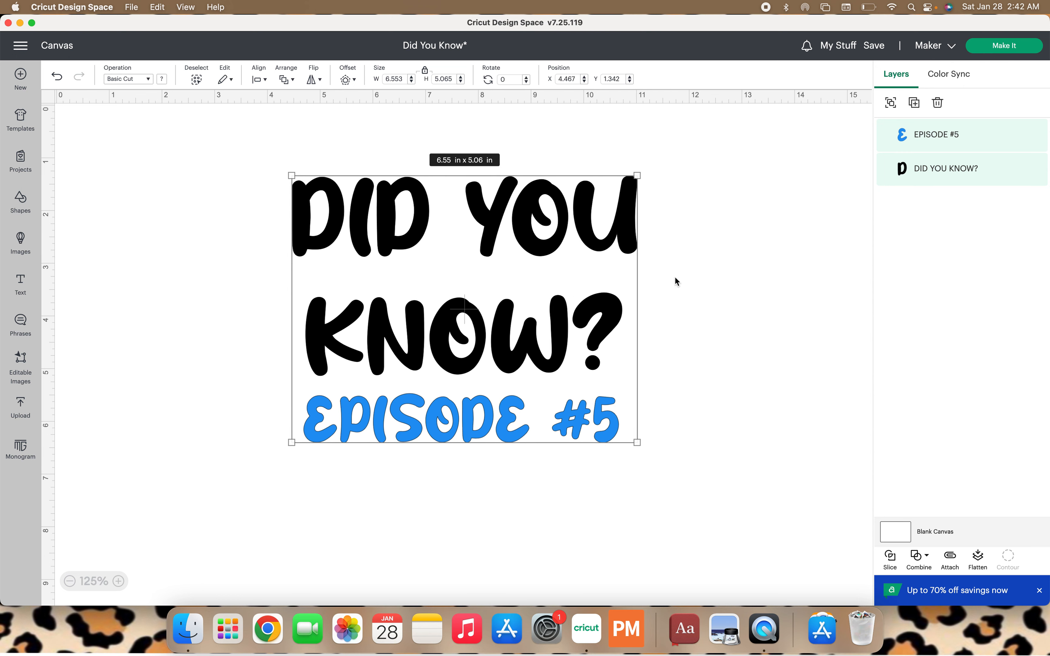
# Move the EPISODE #5 text down to the bottom of the canvas.
pyautogui.click(693, 282)
pyautogui.click(559, 310)
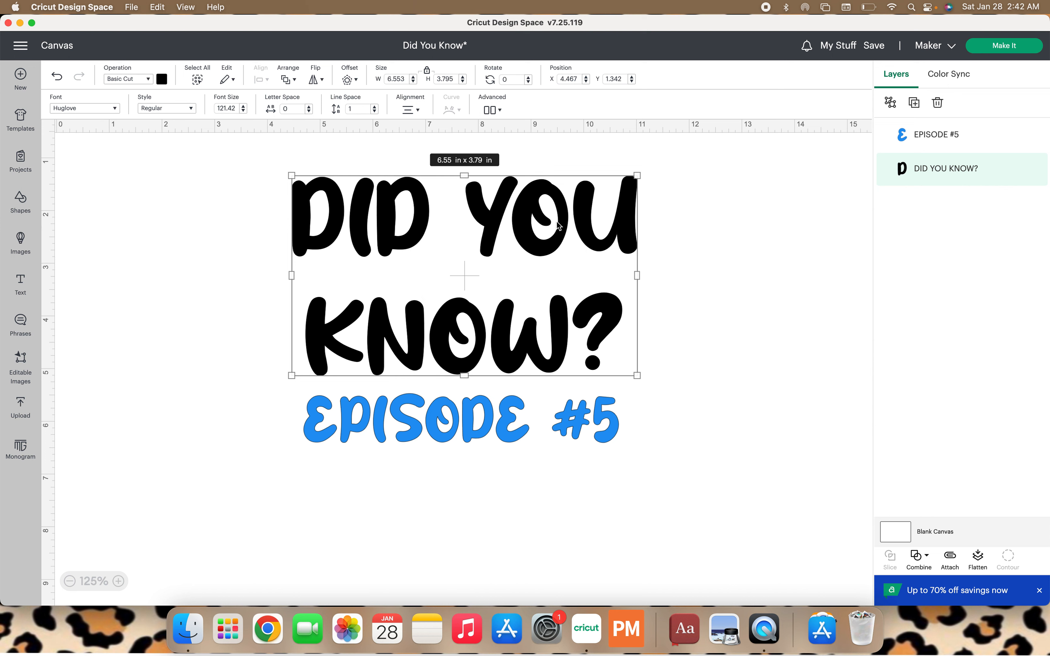
pyautogui.moveTo(485, 428); pyautogui.dragTo(490, 582)
# Select the DID YOU KNOW? text and enlarge it by its corner to about 7.97 × 4.62 in.
pyautogui.click(520, 309)
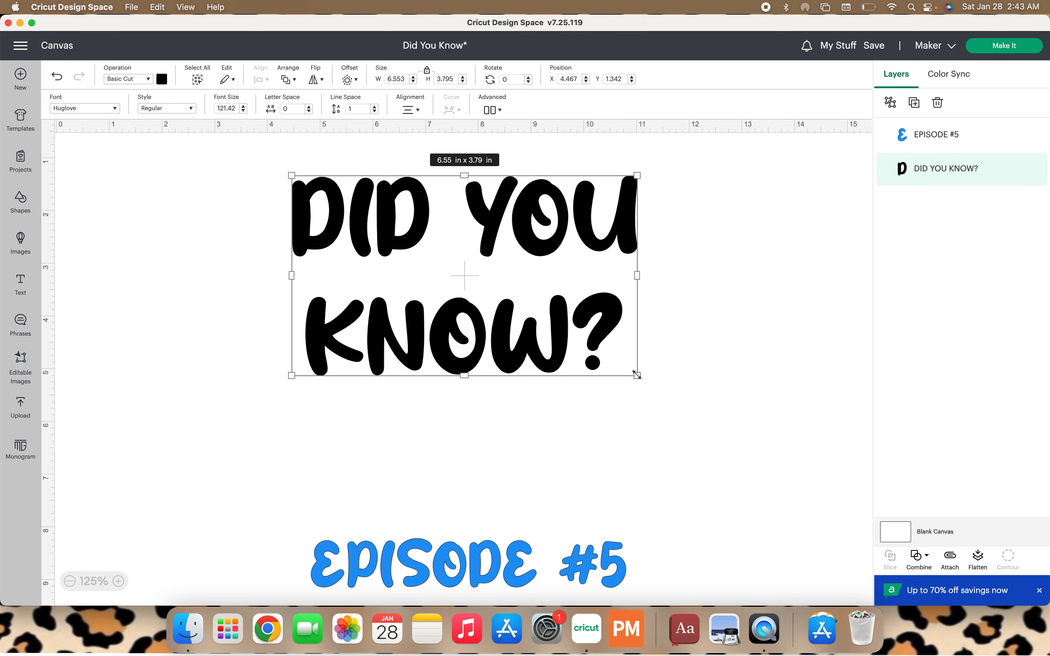
pyautogui.moveTo(637, 375); pyautogui.dragTo(677, 425)
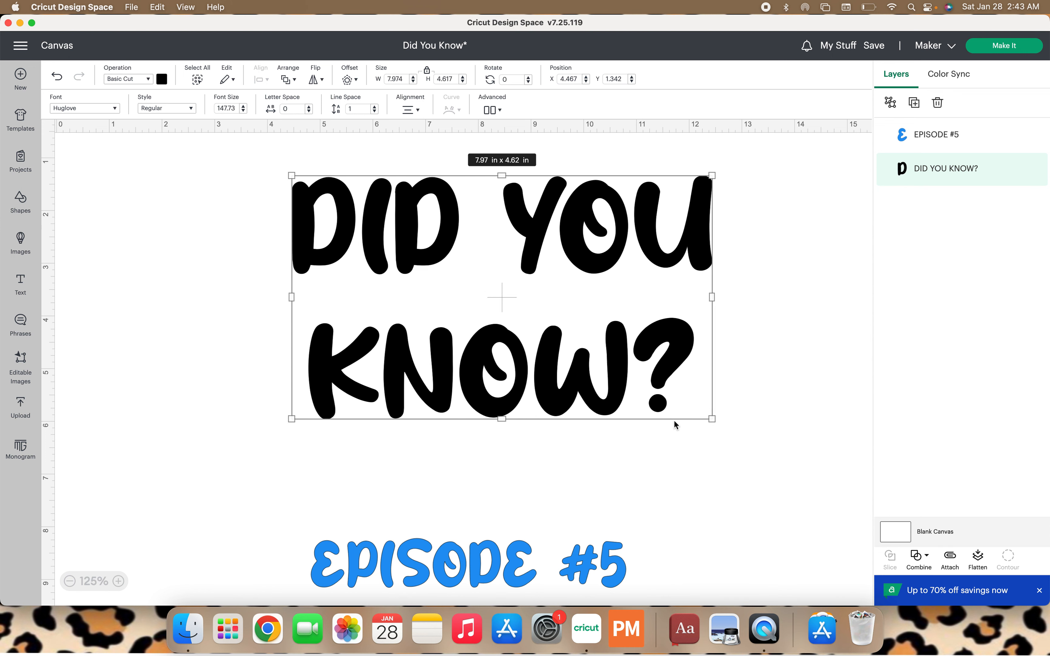
# Unlock the proportions and resize the DID YOU KNOW? text to about 7.89 × 4.76 in.
pyautogui.click(428, 73)
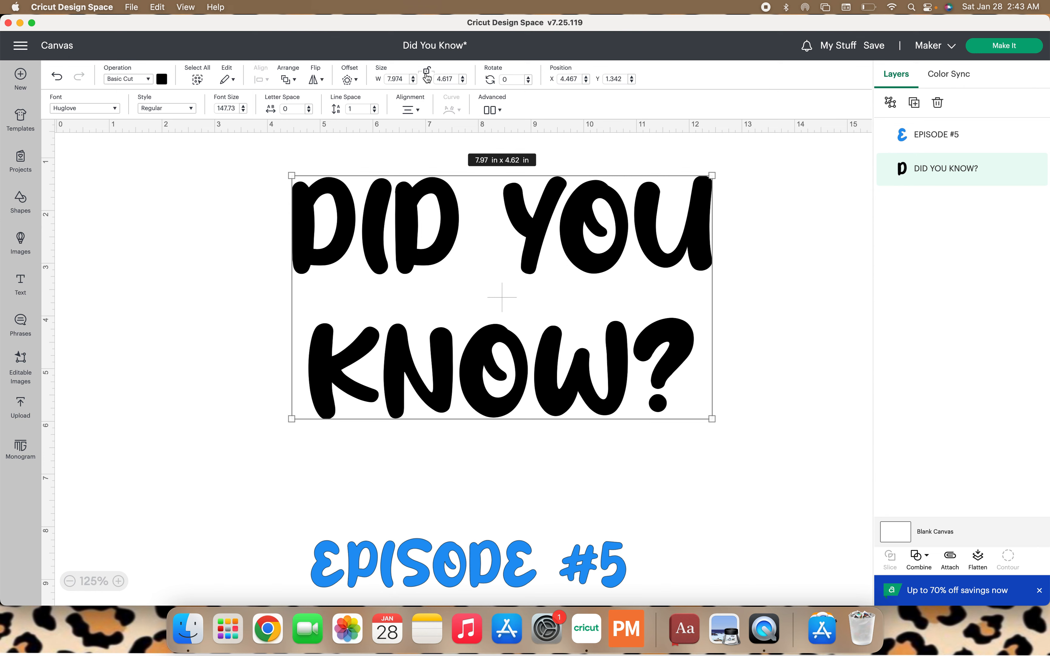
pyautogui.click(711, 420)
pyautogui.moveTo(711, 420)
pyautogui.mouseDown()
pyautogui.moveTo(701, 375)
pyautogui.moveTo(710, 452)
pyautogui.moveTo(706, 425)
pyautogui.mouseUp()
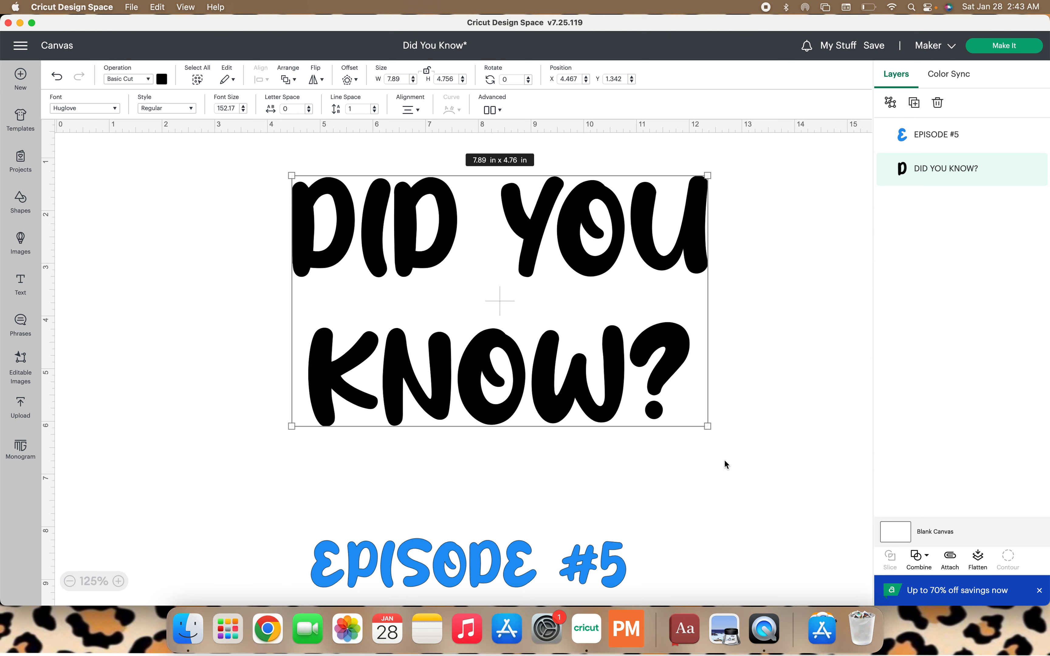
# Relock the proportions and stretch the DID YOU KNOW? text box sideways to about 11.41 in wide.
pyautogui.click(428, 73)
pyautogui.moveTo(616, 237); pyautogui.dragTo(513, 250)
pyautogui.moveTo(602, 313); pyautogui.dragTo(825, 322)
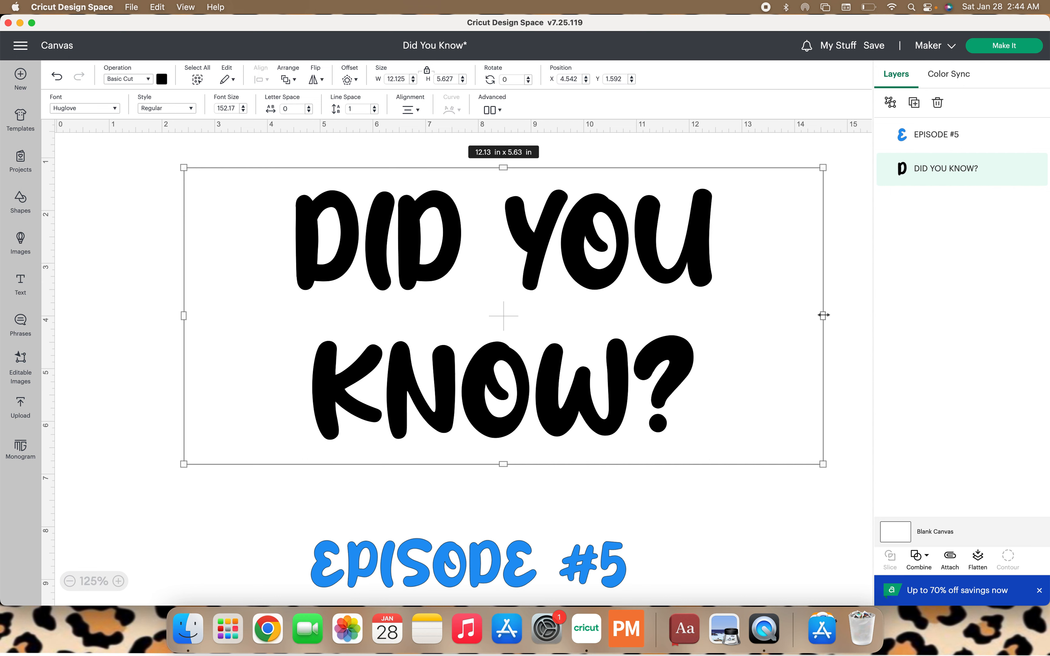
pyautogui.moveTo(824, 315); pyautogui.dragTo(785, 343)
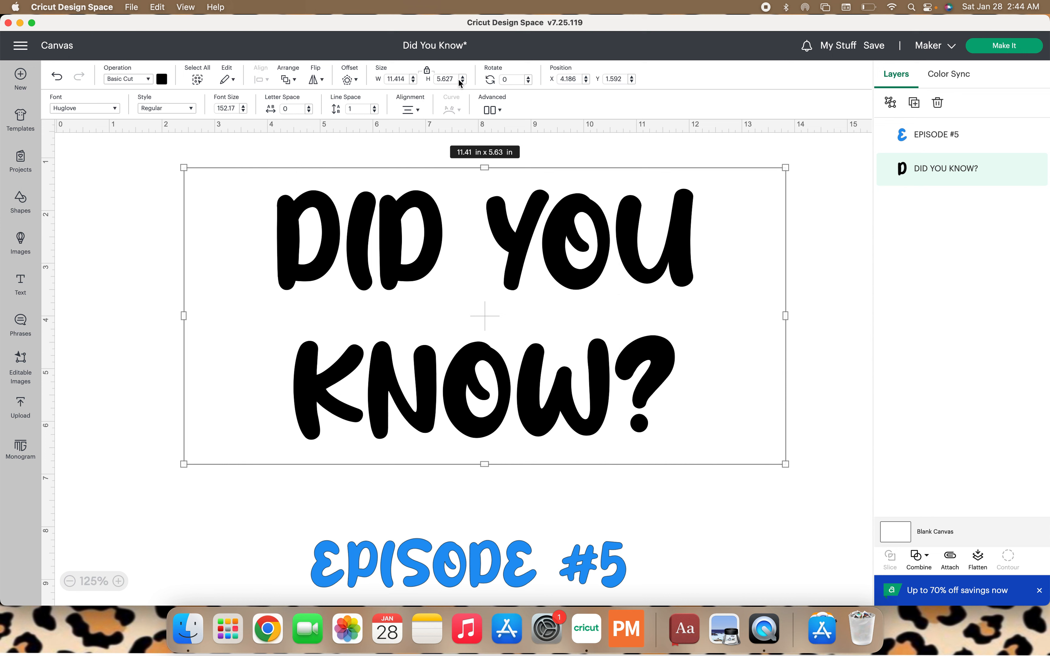
# Set the DID YOU KNOW? text box height to 6 in.
pyautogui.click(447, 79)
pyautogui.write('6')
pyautogui.press('Return')
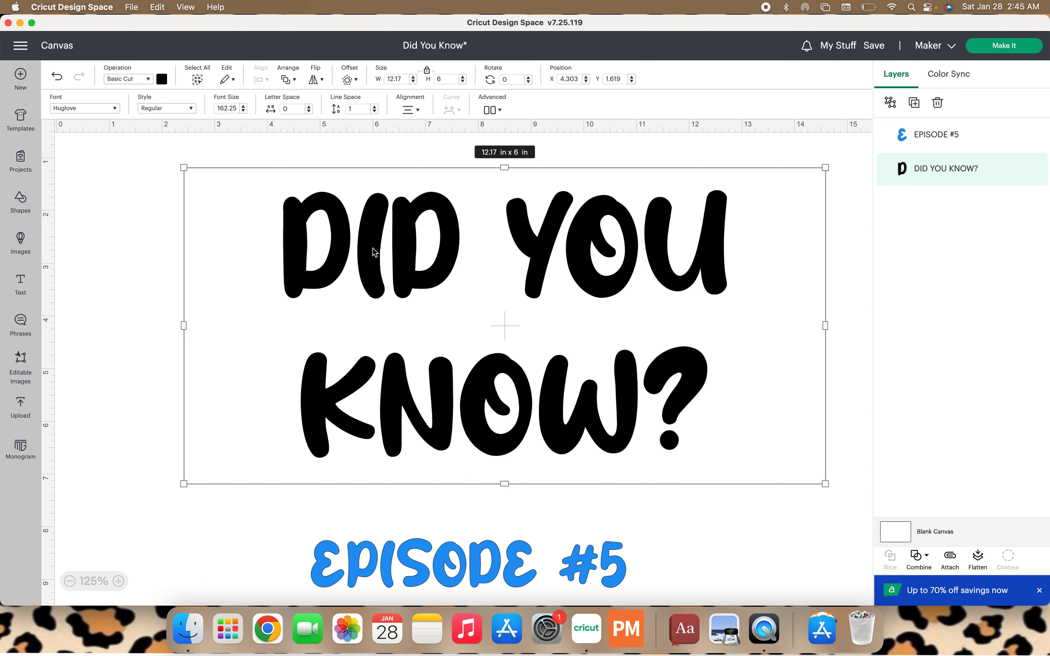
# Set the text's alignment to Wrap Off and enlarge it by its corner to about 8.57 × 5.17 in.
pyautogui.click(411, 113)
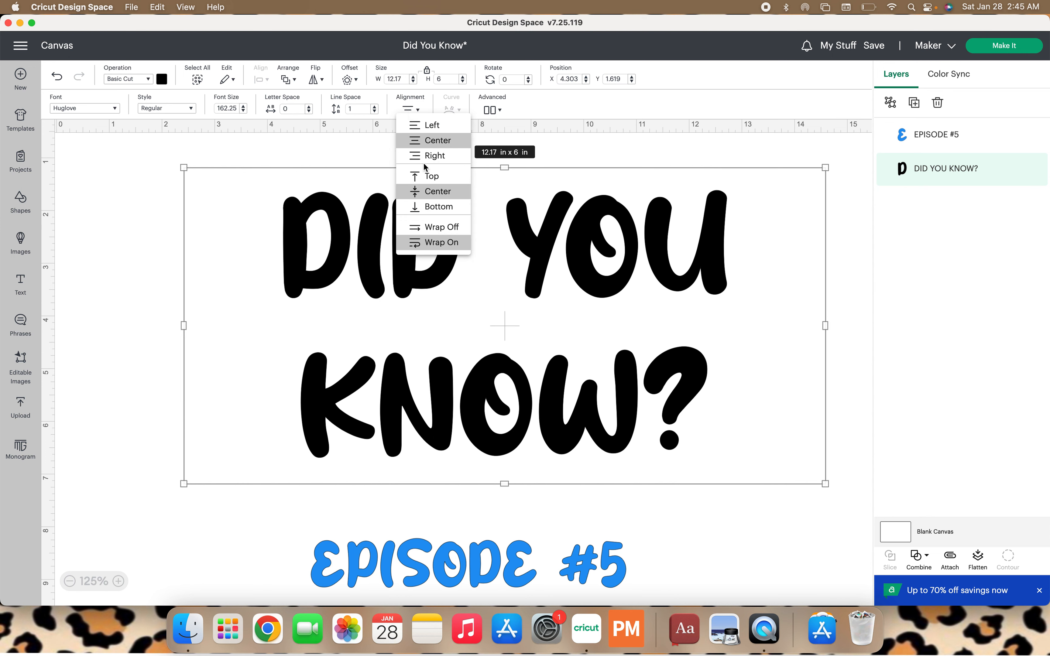
pyautogui.click(440, 231)
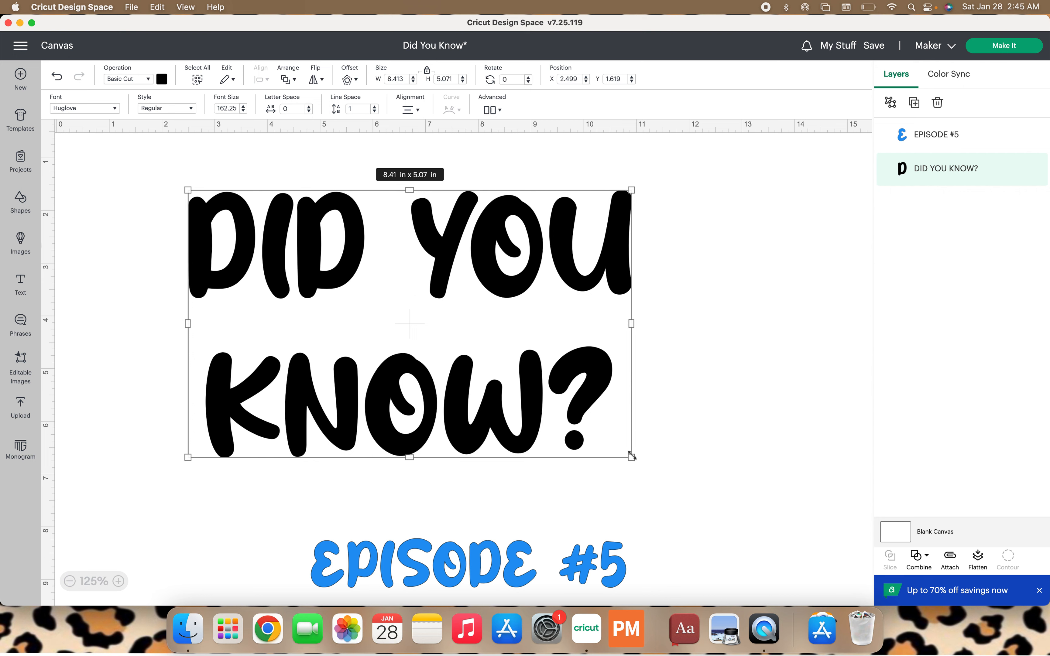
pyautogui.moveTo(632, 456); pyautogui.dragTo(639, 463)
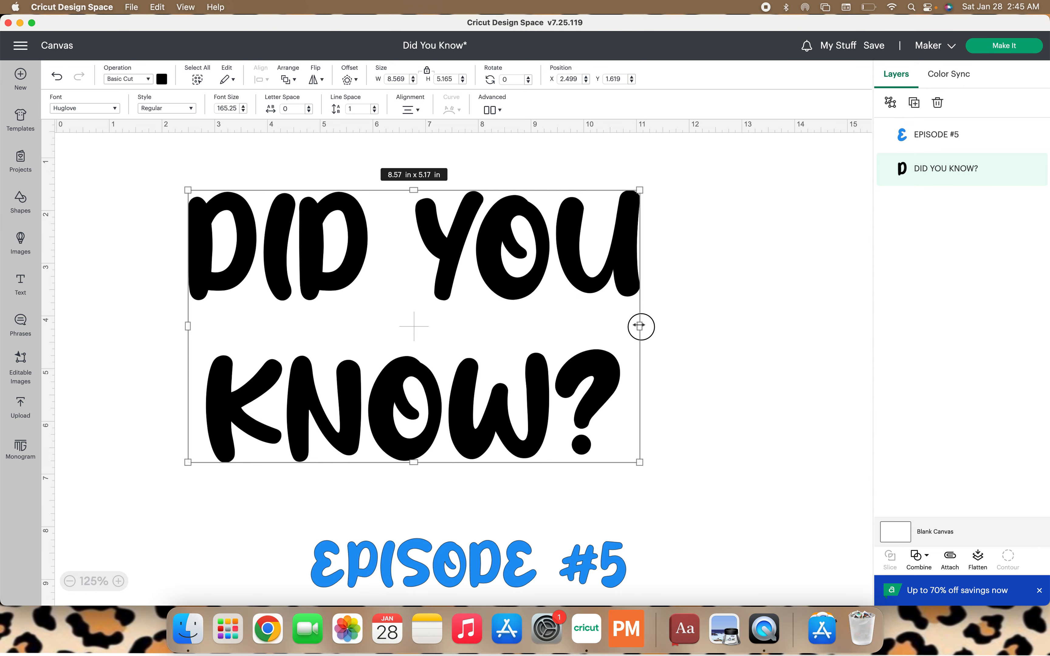
# Stretch the text box sideways, then reapply Wrap Off to the text.
pyautogui.moveTo(640, 325); pyautogui.dragTo(849, 386)
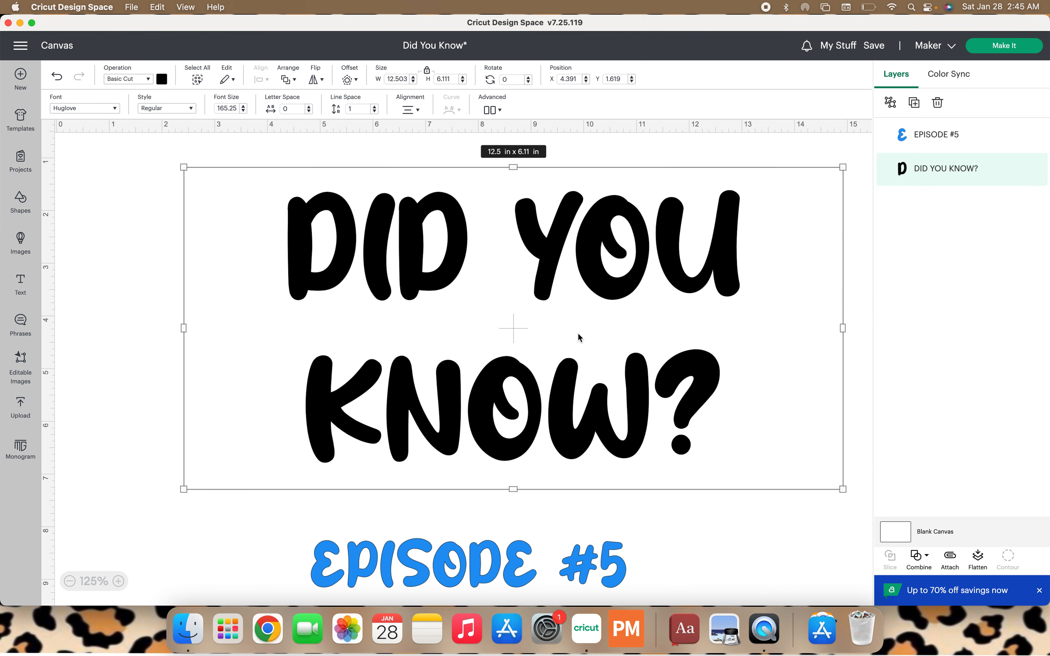
pyautogui.click(410, 112)
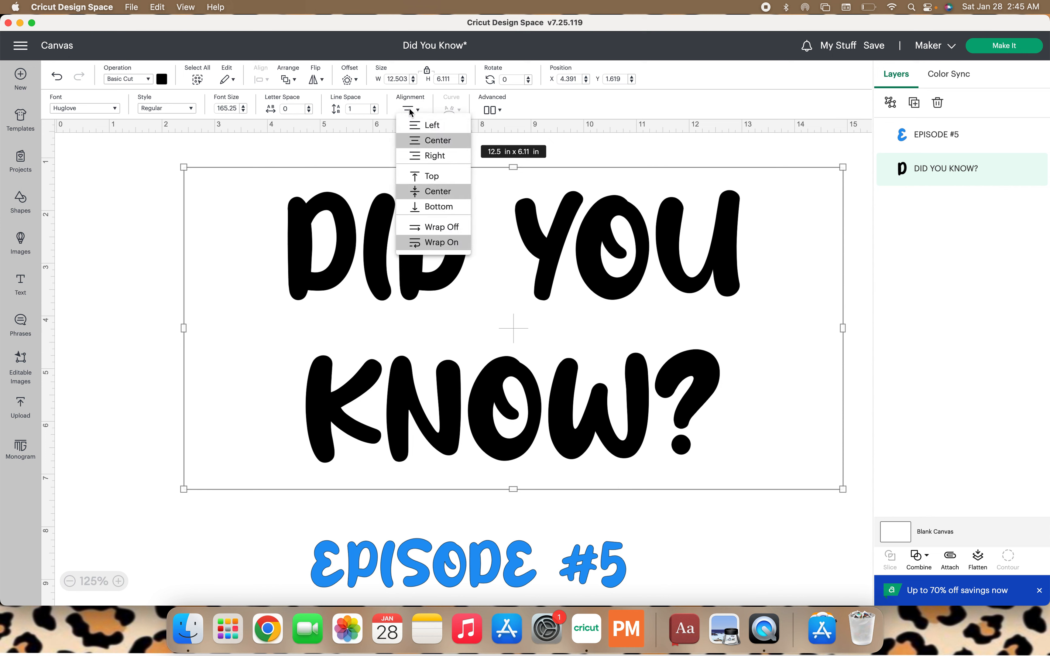
pyautogui.click(435, 230)
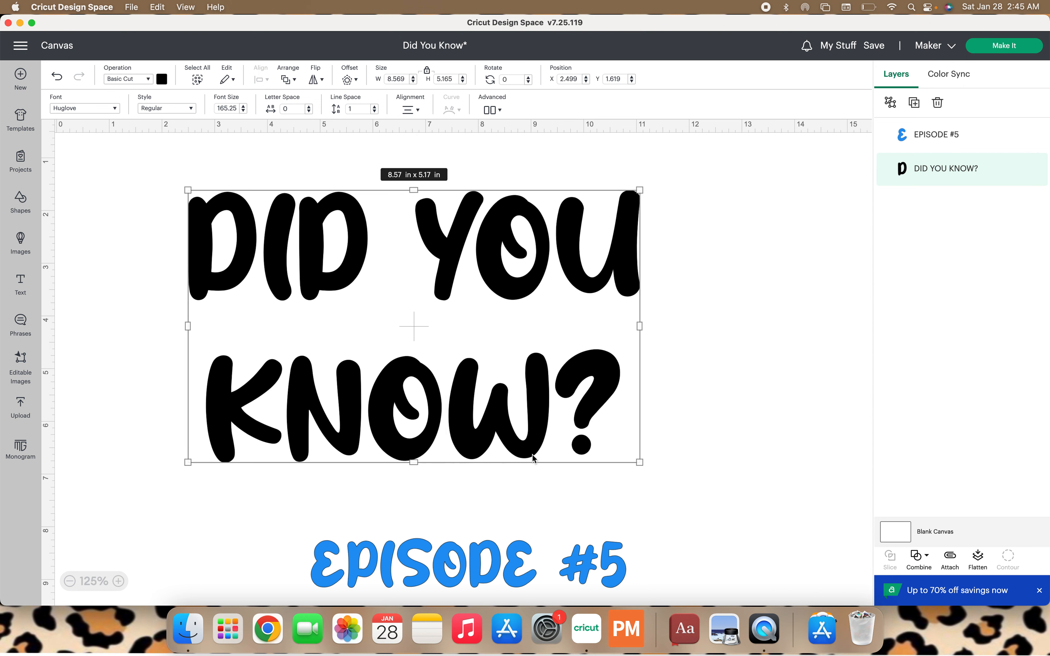
# Move the DID YOU KNOW? text lower and enlarge it to about 8.86 × 5.34 in.
pyautogui.moveTo(405, 413); pyautogui.dragTo(457, 455)
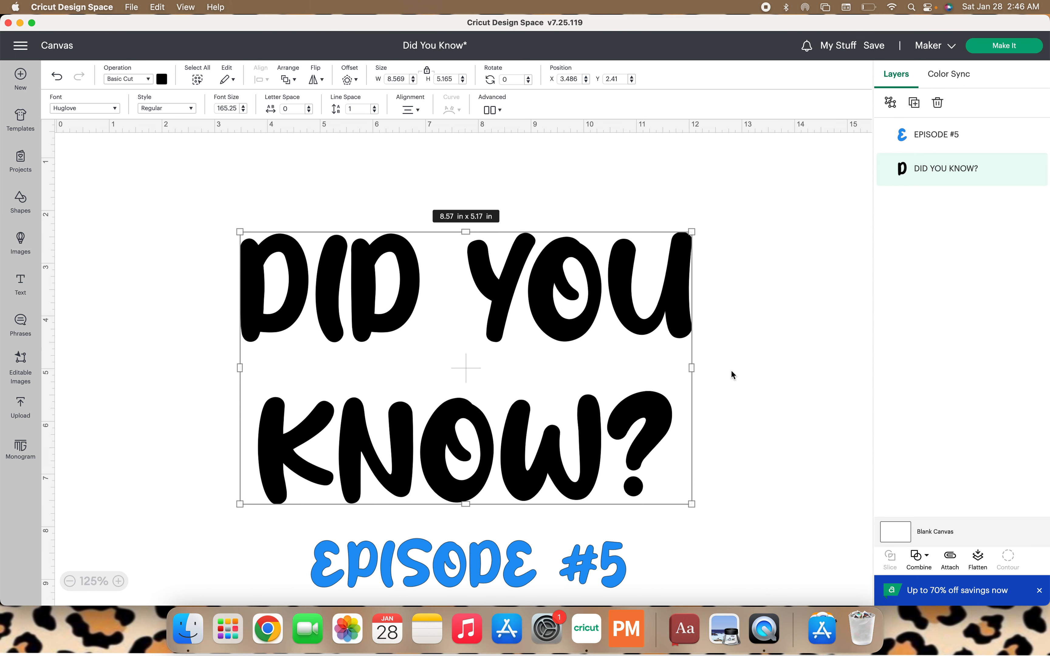
pyautogui.moveTo(692, 231); pyautogui.dragTo(708, 248)
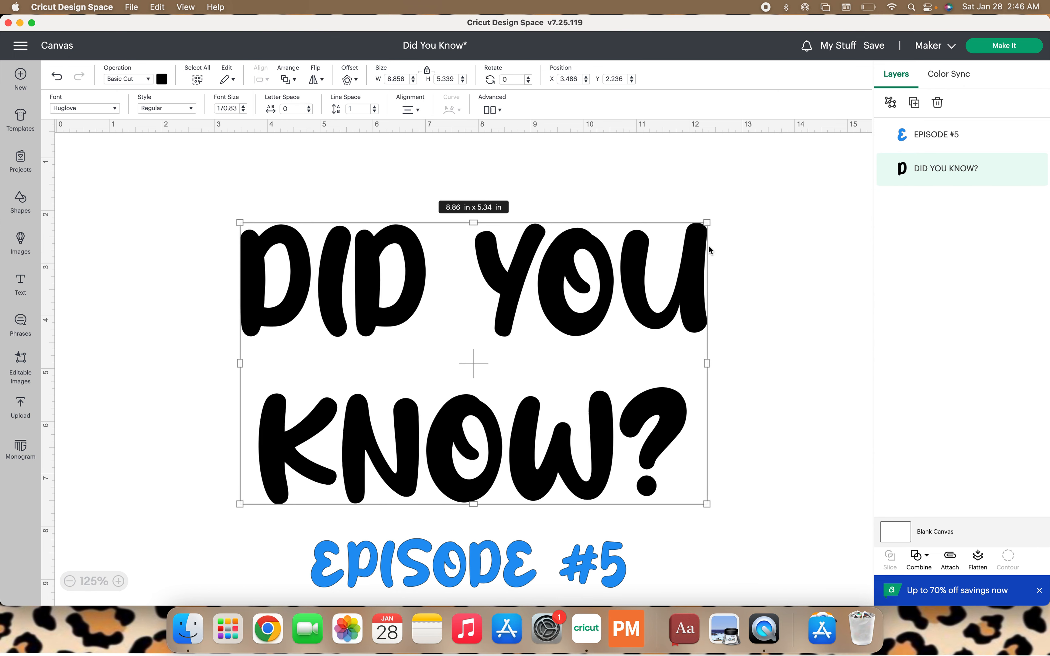
# Unlock the proportions, resize the text to about 7.83 × 6.41 in, and relock the proportions.
pyautogui.click(427, 70)
pyautogui.moveTo(705, 219); pyautogui.dragTo(653, 167)
pyautogui.click(427, 70)
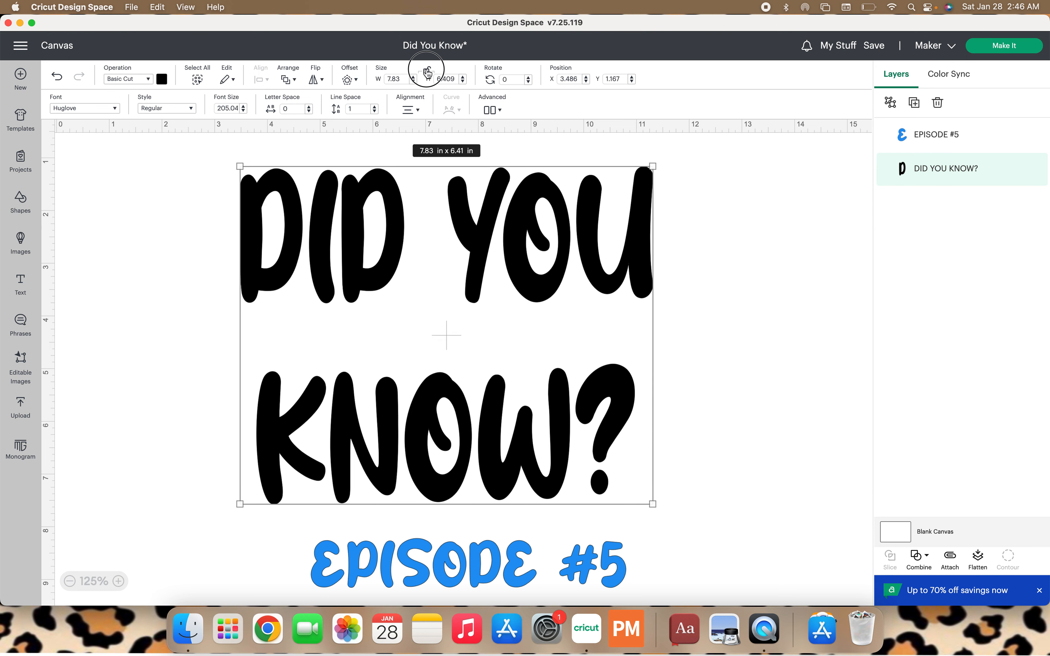
# Stretch the text box wider by its side handle, then set Wrap Off again.
pyautogui.moveTo(653, 335); pyautogui.dragTo(722, 325)
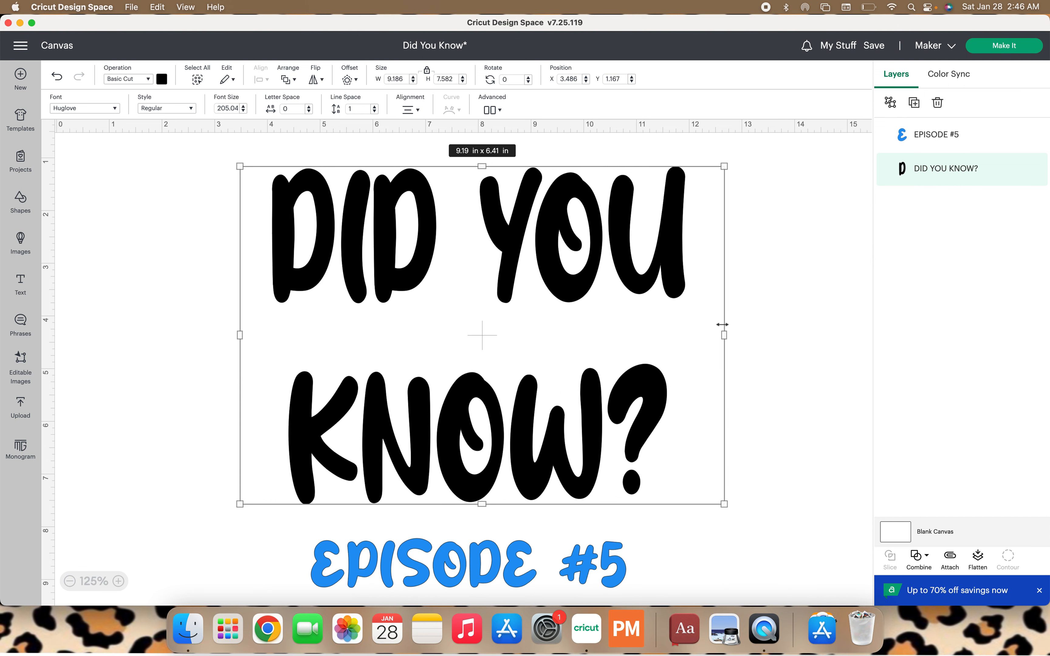
pyautogui.click(411, 109)
pyautogui.click(439, 230)
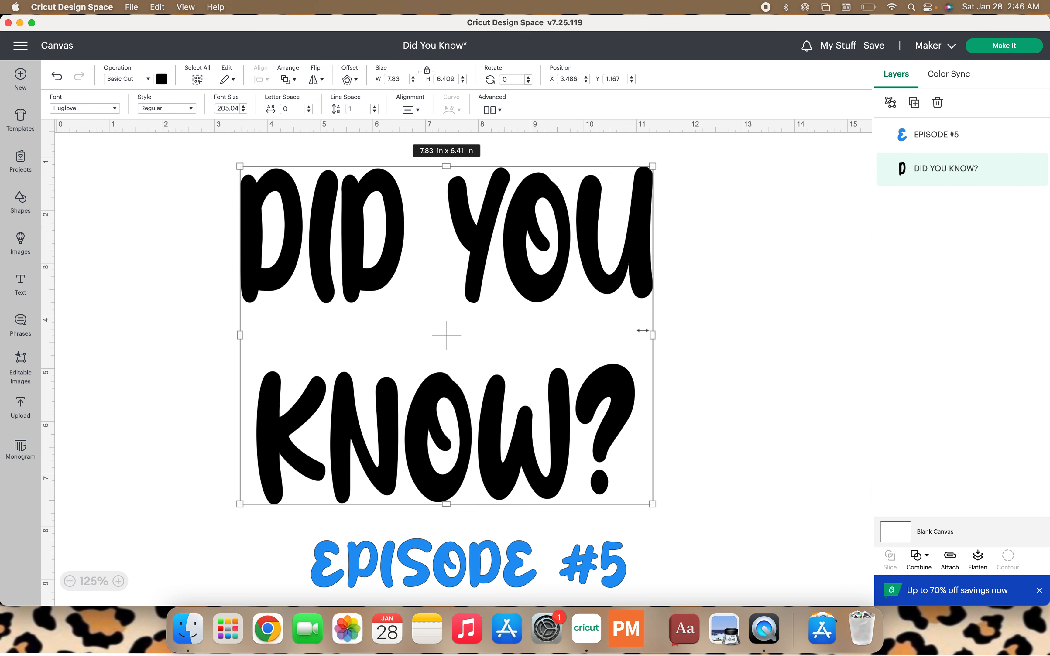
# Enlarge the DID YOU KNOW? text by its corner to about 8.47 × 6.94 in, keeping wrapping off, and deselect it.
pyautogui.moveTo(653, 504); pyautogui.dragTo(690, 500)
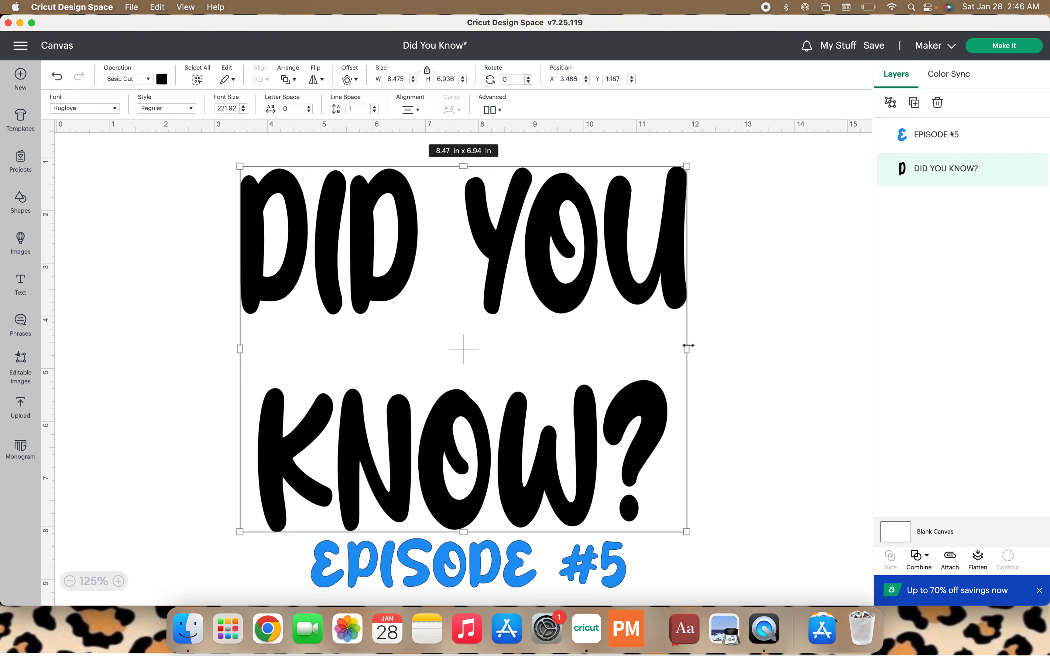
pyautogui.moveTo(688, 346); pyautogui.dragTo(763, 433)
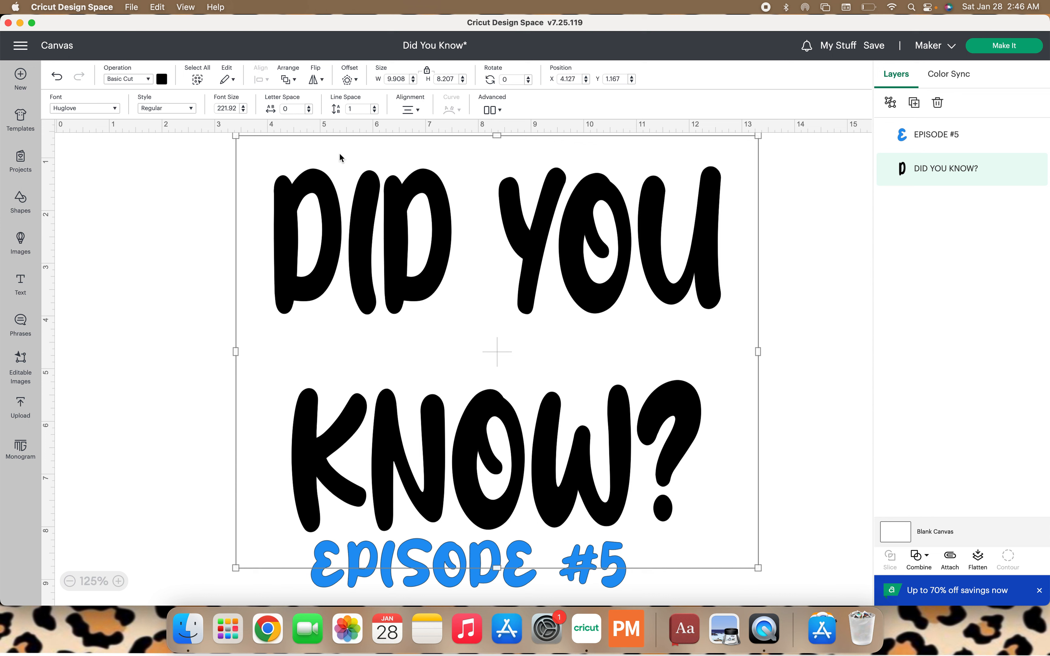
pyautogui.click(415, 112)
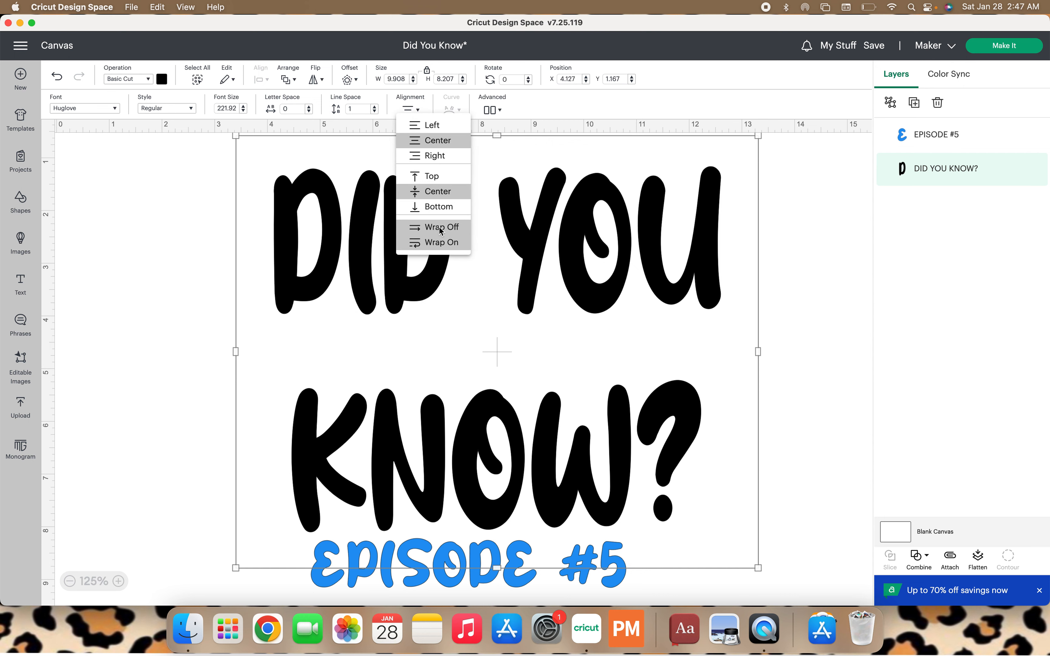
pyautogui.click(439, 230)
pyautogui.click(803, 306)
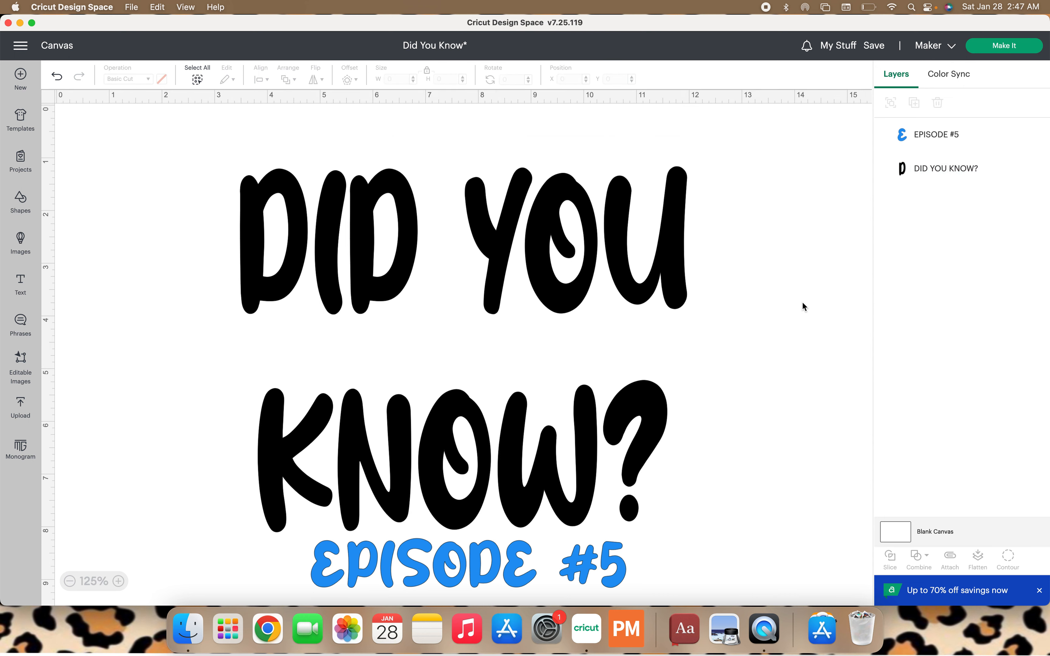